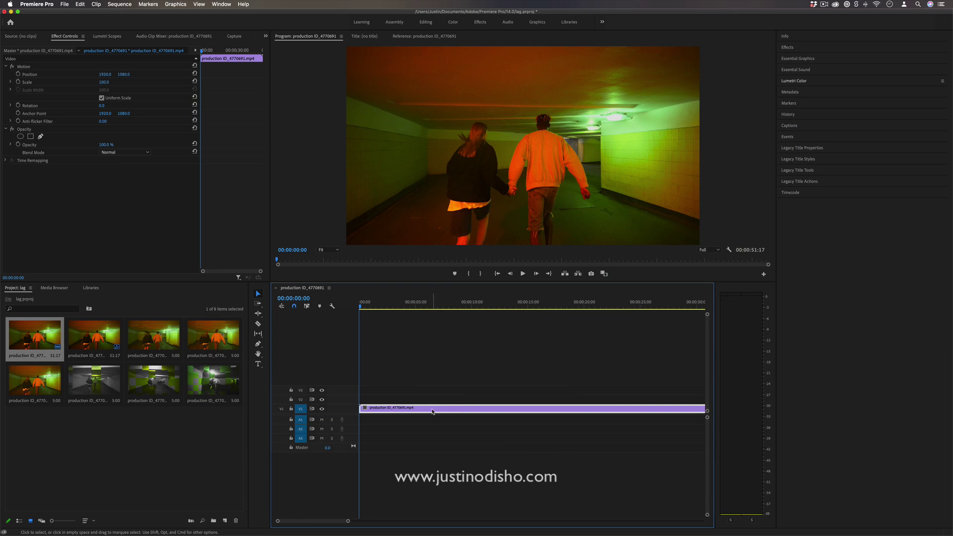
Step: Duplicate production ID_4770691.mp4 onto V2 directly above the original, then zoom the timeline out
key("alt")
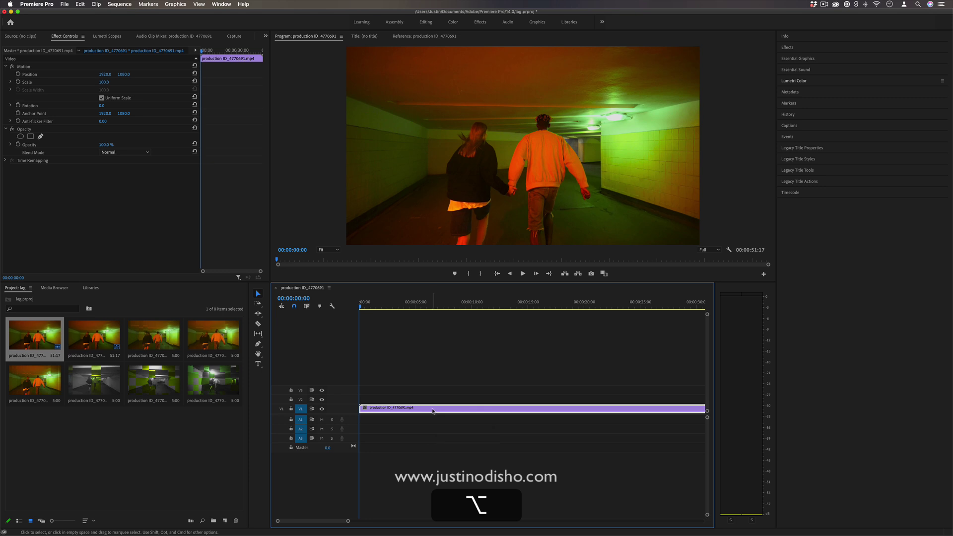
left_click_drag(433, 411, 435, 405)
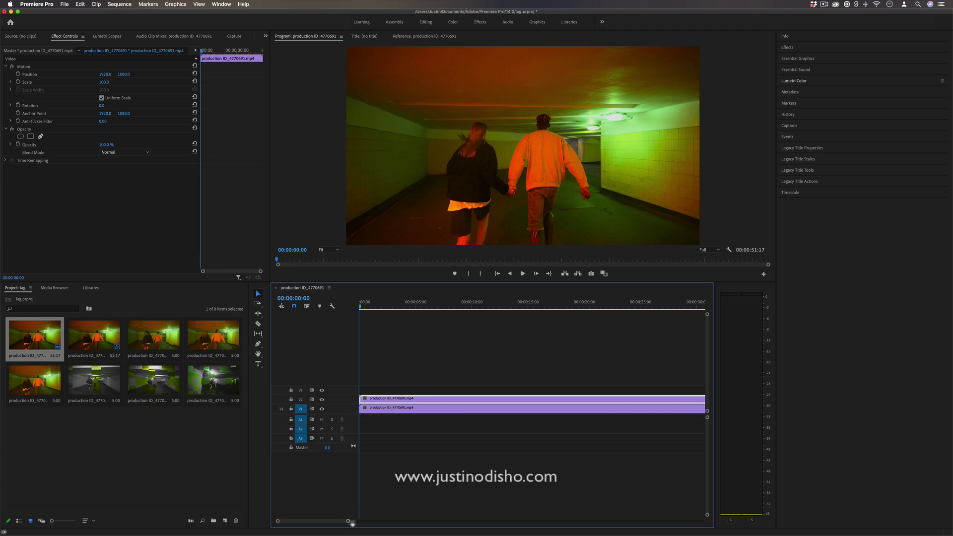
left_click_drag(349, 521, 390, 516)
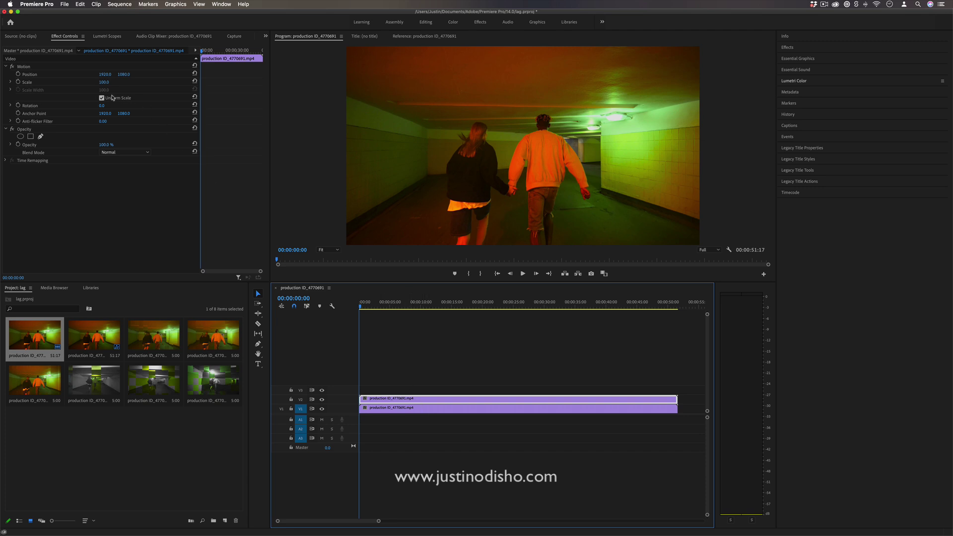
Step: Set the V2 duplicate's Scale to 114 and toggle V2 visibility off and on to compare
left_click_drag(104, 82, 111, 83)
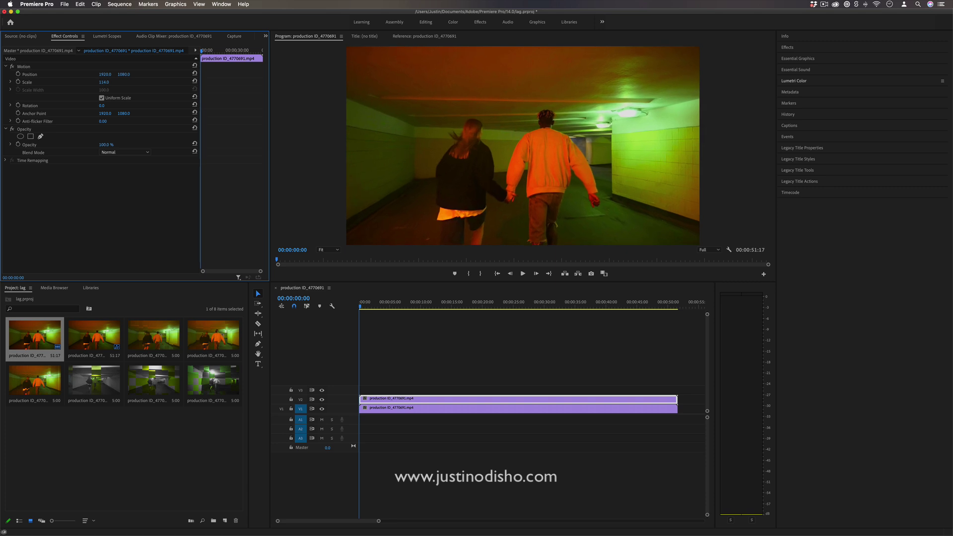
left_click(322, 399)
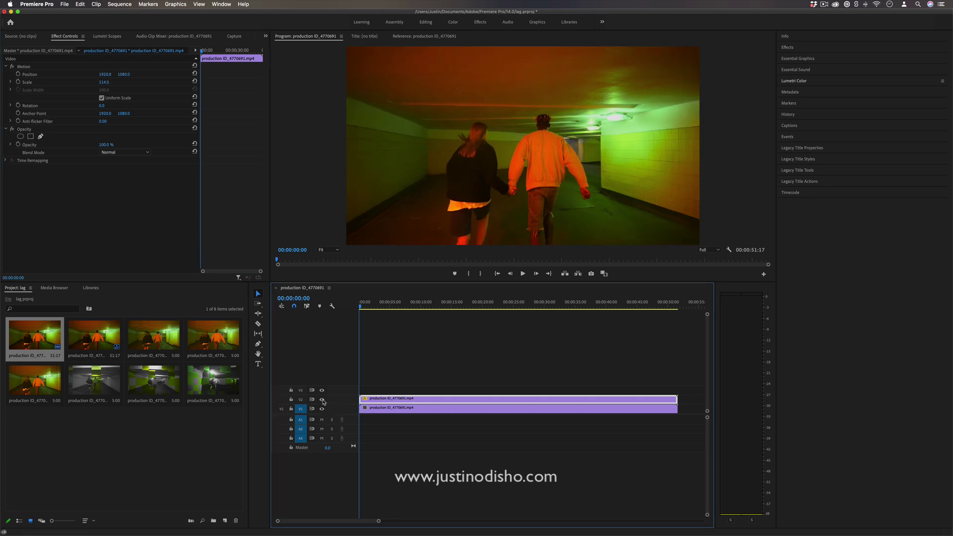
left_click(321, 399)
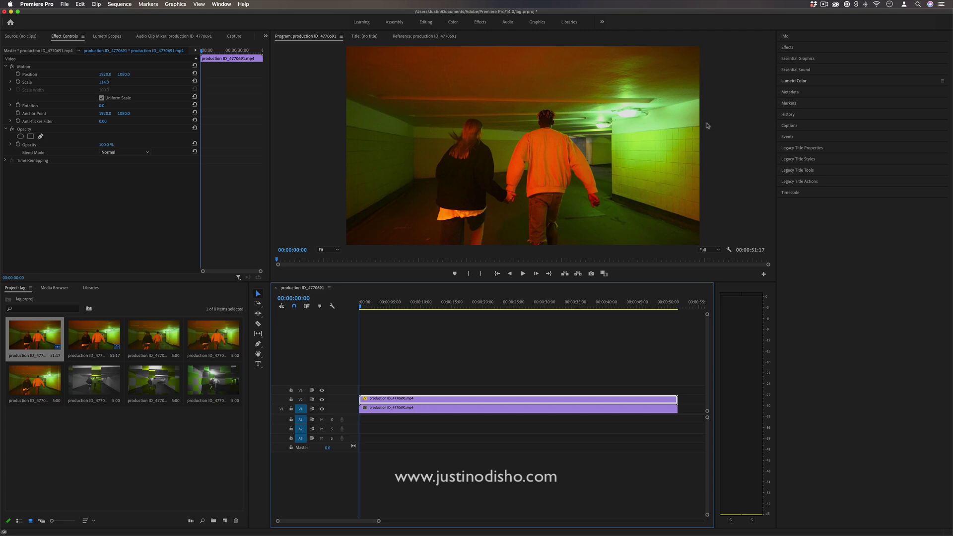
Step: Apply Video Effects > Transition > Block Dissolve to the V2 clip with Transition Completion 42%
left_click(802, 48)
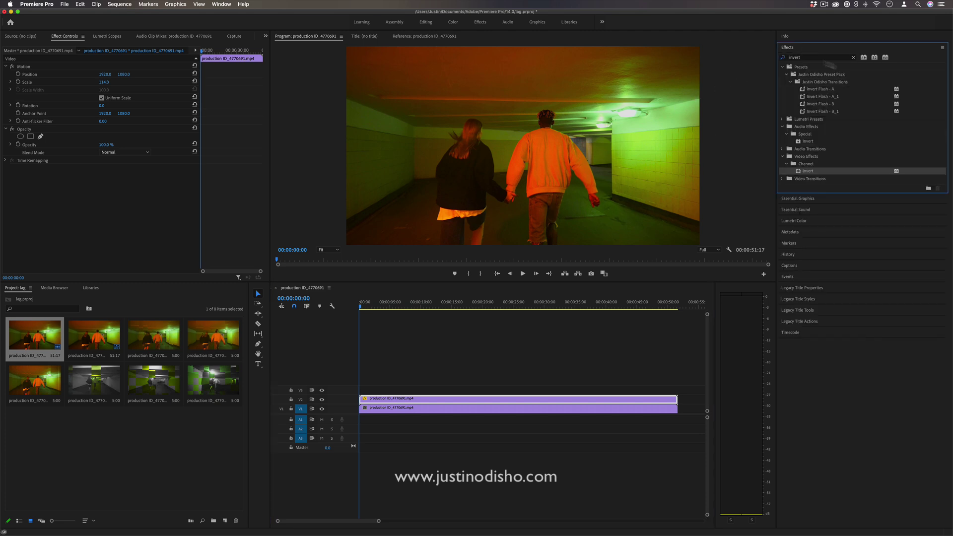
left_click(781, 97)
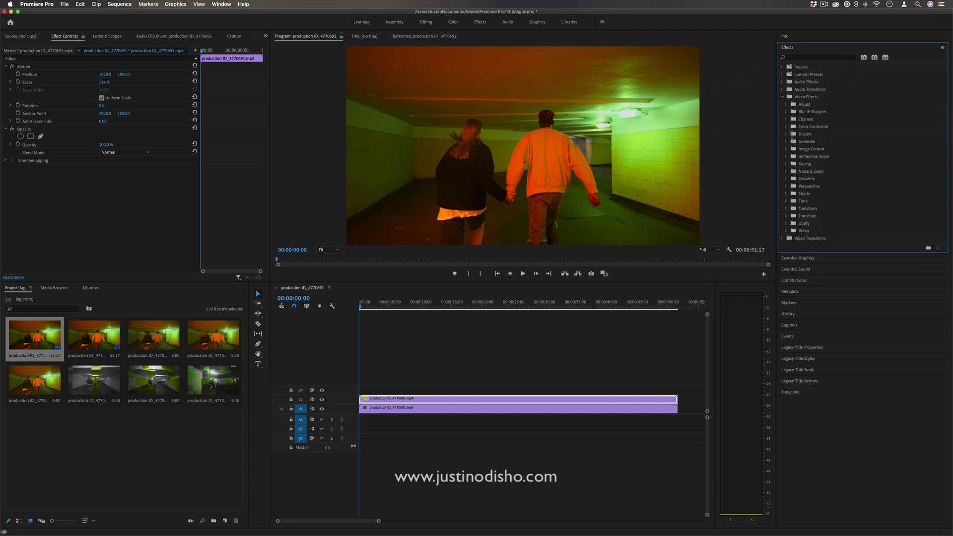
left_click(786, 216)
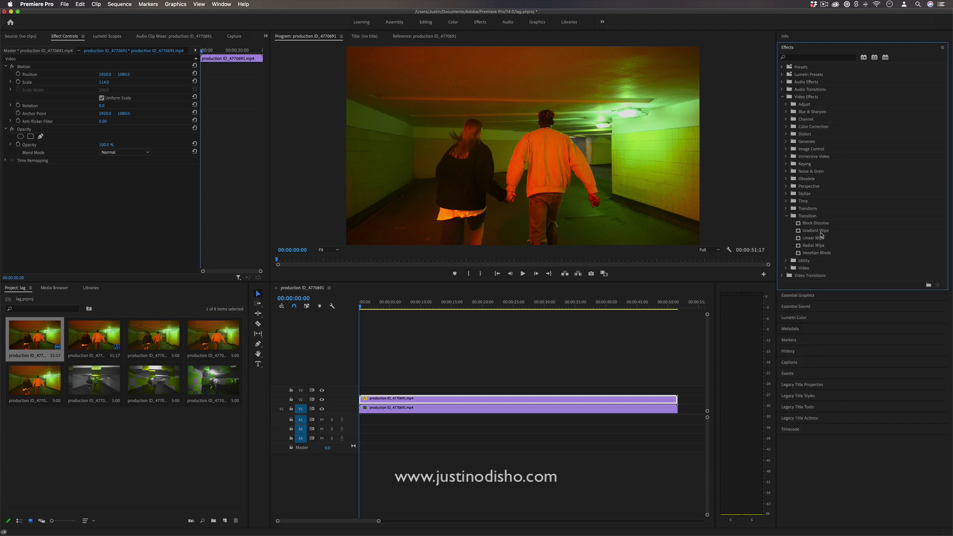
left_click(822, 225)
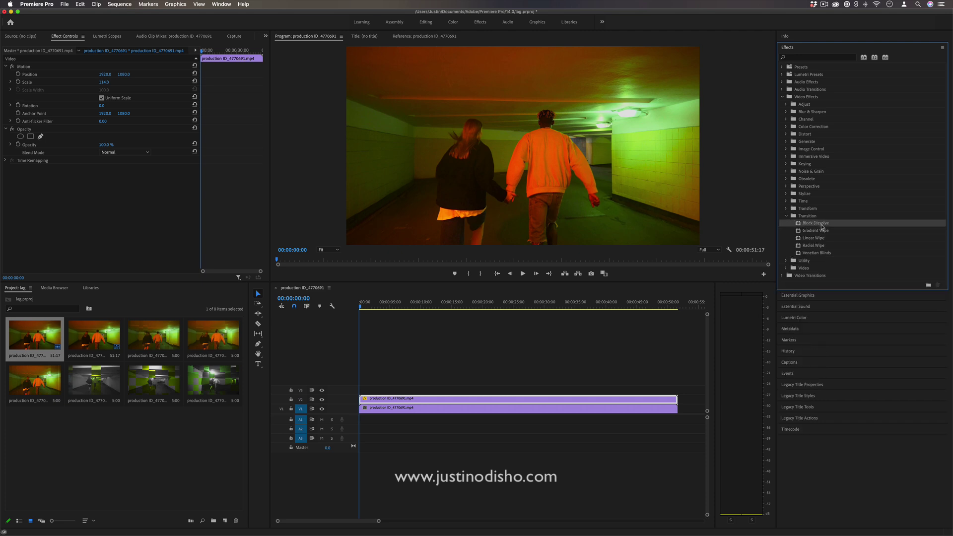
left_click_drag(828, 227, 435, 399)
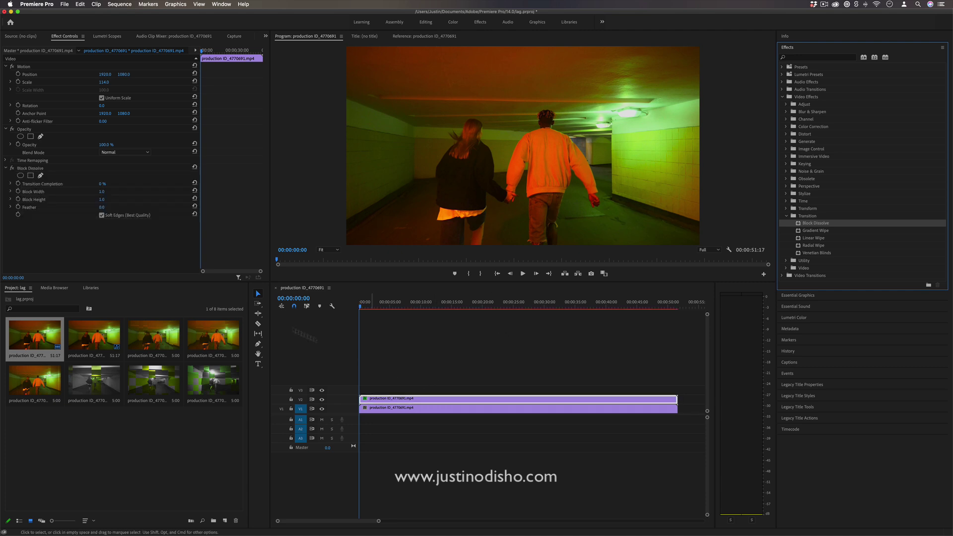
left_click(62, 184)
left_click_drag(103, 183, 117, 184)
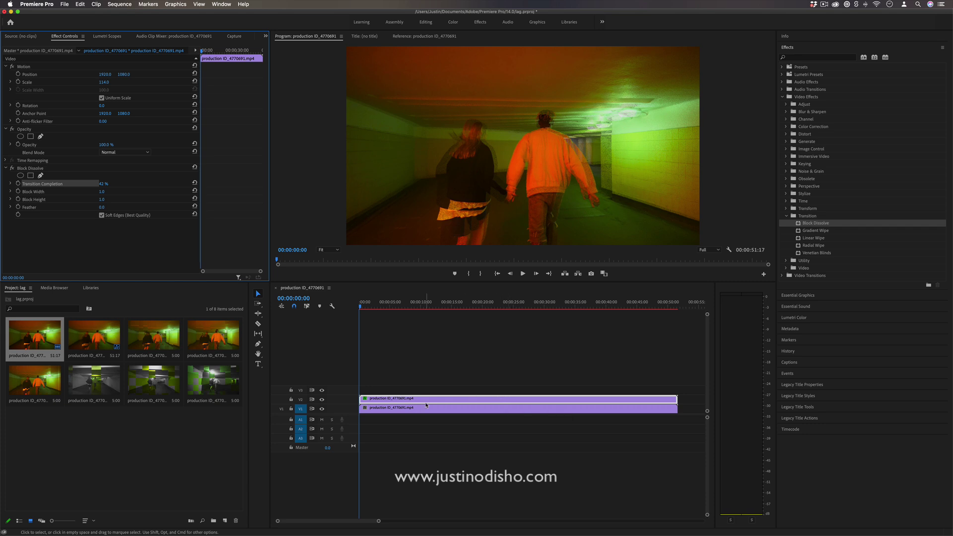
Step: Preview playback, then set Block Dissolve's Block Width to 13 and Block Height to 2511
key("space")
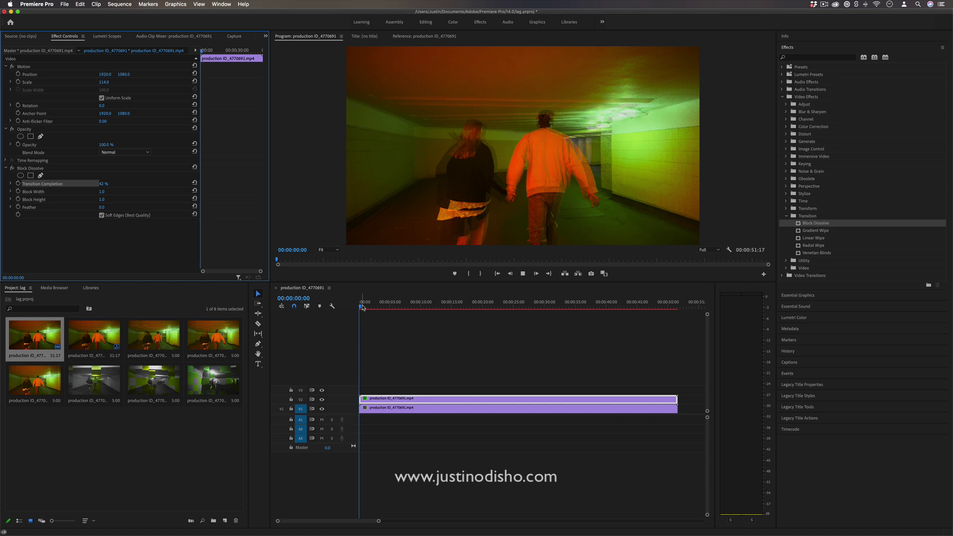
left_click(363, 307)
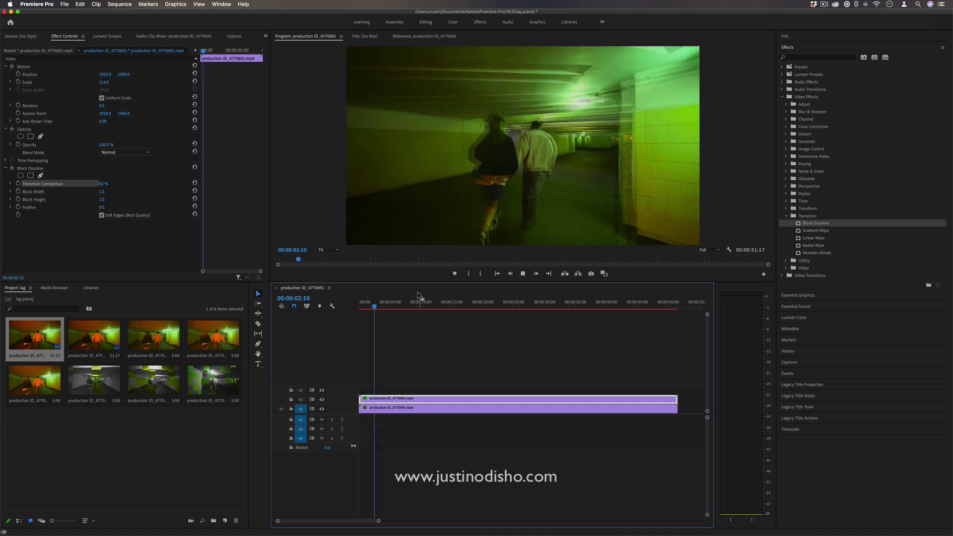
key("space")
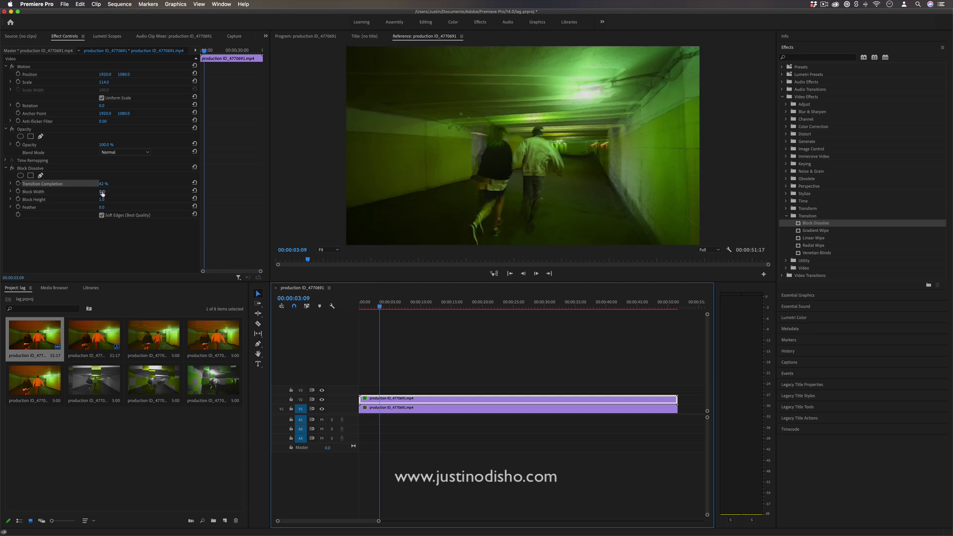
mouse_move(102, 194)
left_mouse_down()
mouse_move(106, 203)
mouse_move(103, 192)
mouse_move(83, 192)
left_mouse_up()
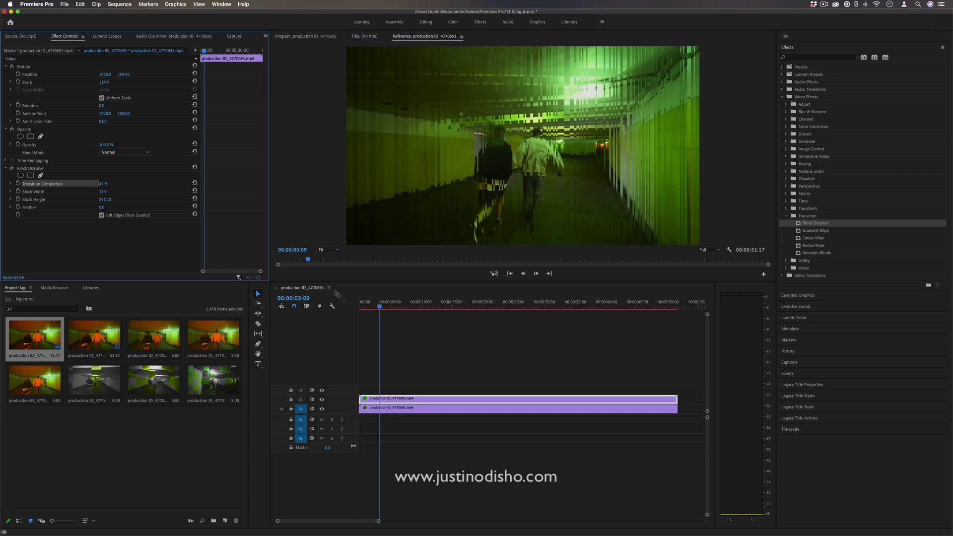
Step: Return the playhead to the start, try a larger scale, then reset the top clip's Scale to 100
left_click(363, 306)
left_click_drag(361, 305, 359, 306)
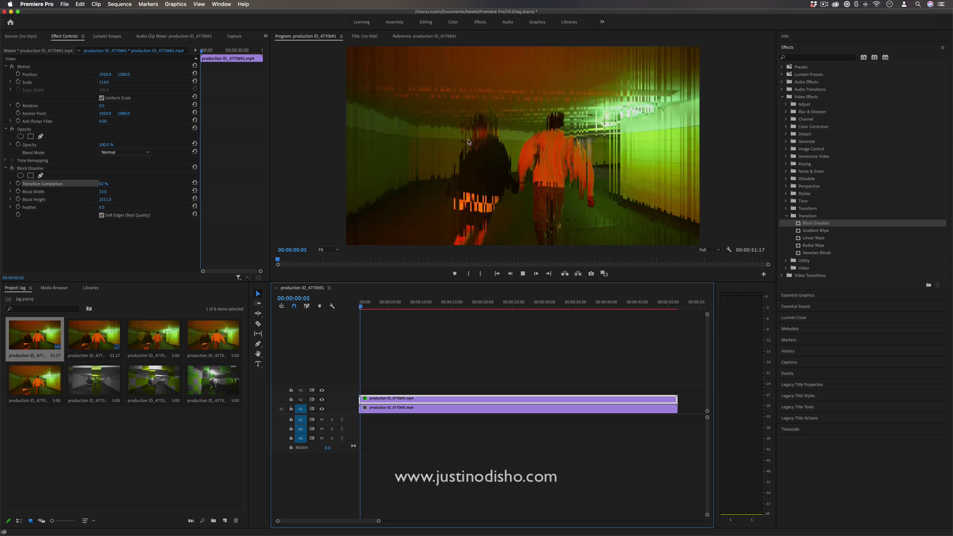
key("space")
left_click_drag(104, 82, 194, 82)
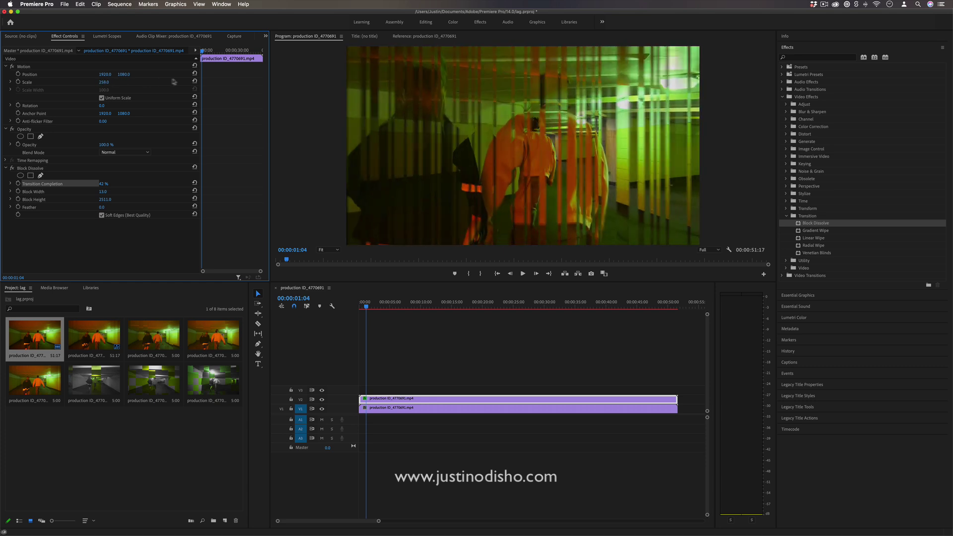
left_click(195, 82)
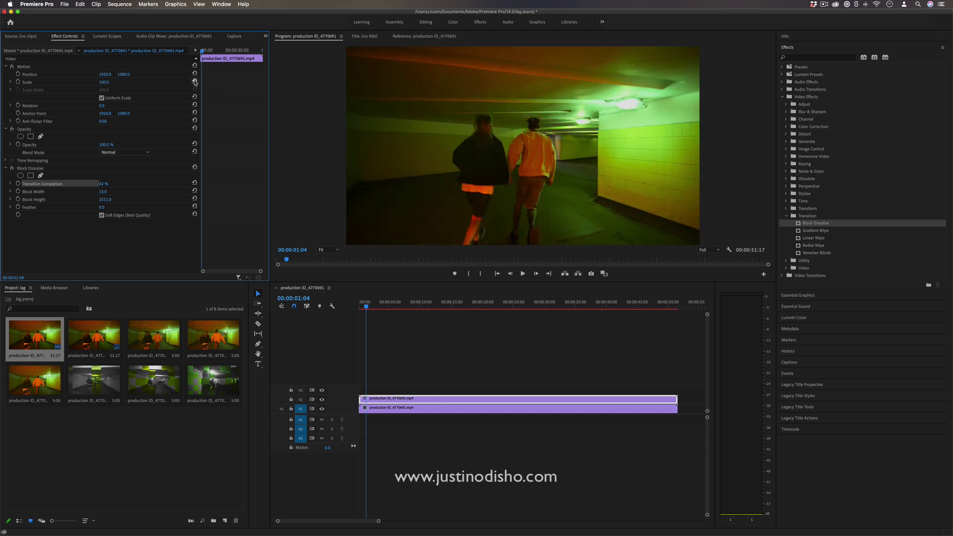
left_click(426, 400)
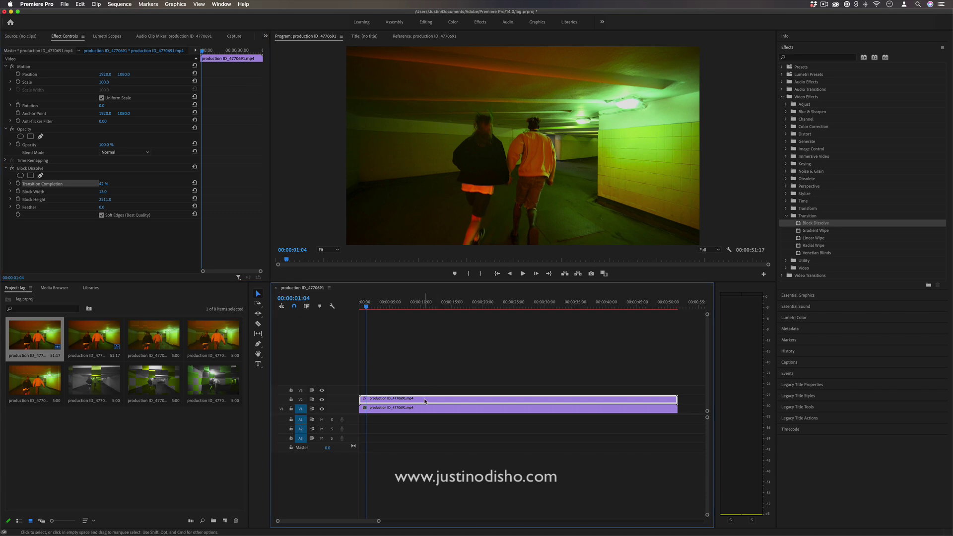
left_click(426, 401)
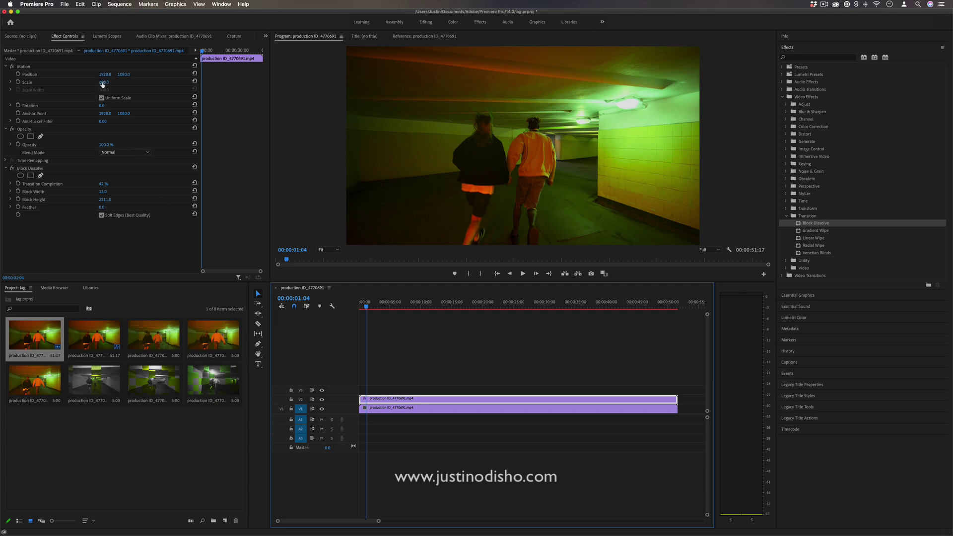
Step: Set the top clip's Scale to 113 and apply the Invert effect found by searching 'invert'
left_click_drag(102, 84, 635, 82)
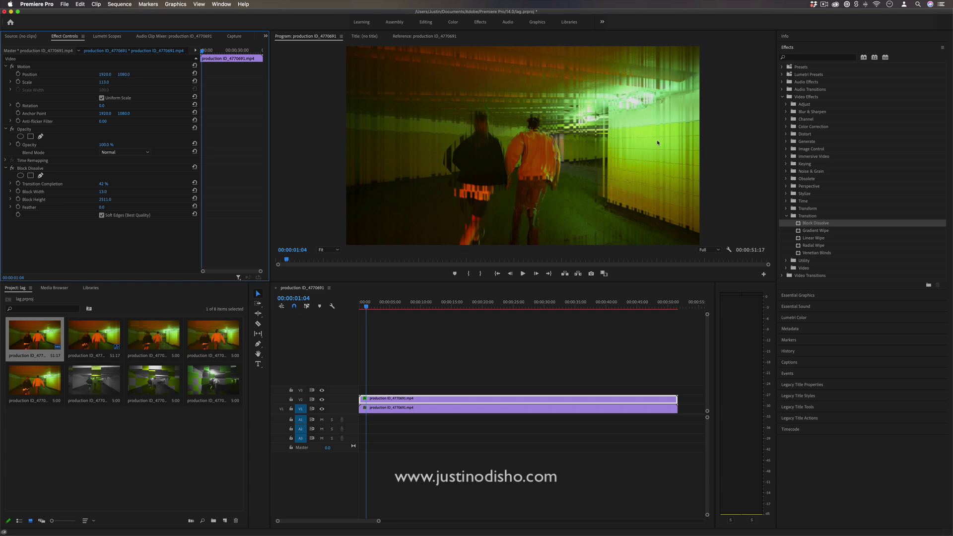
left_click(844, 58)
type("invert")
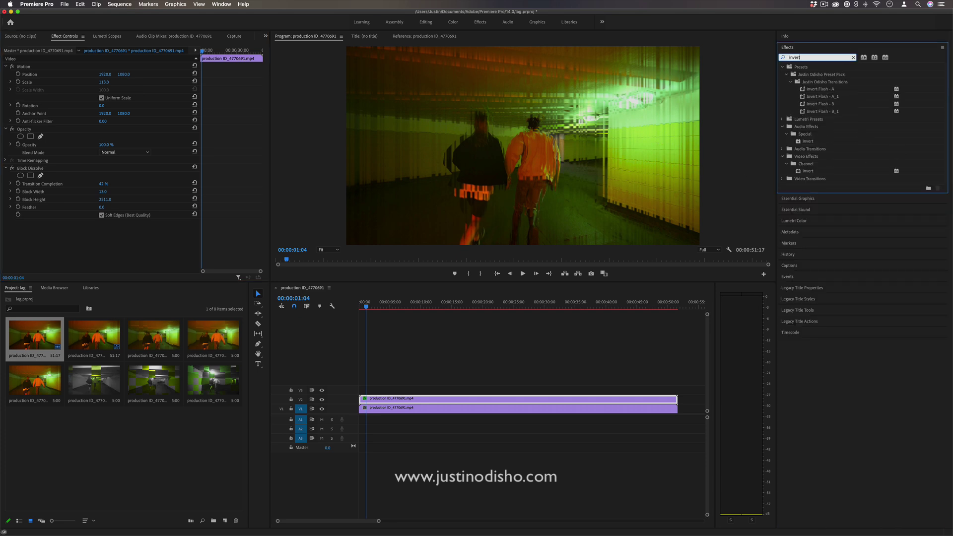
left_click_drag(808, 171, 524, 400)
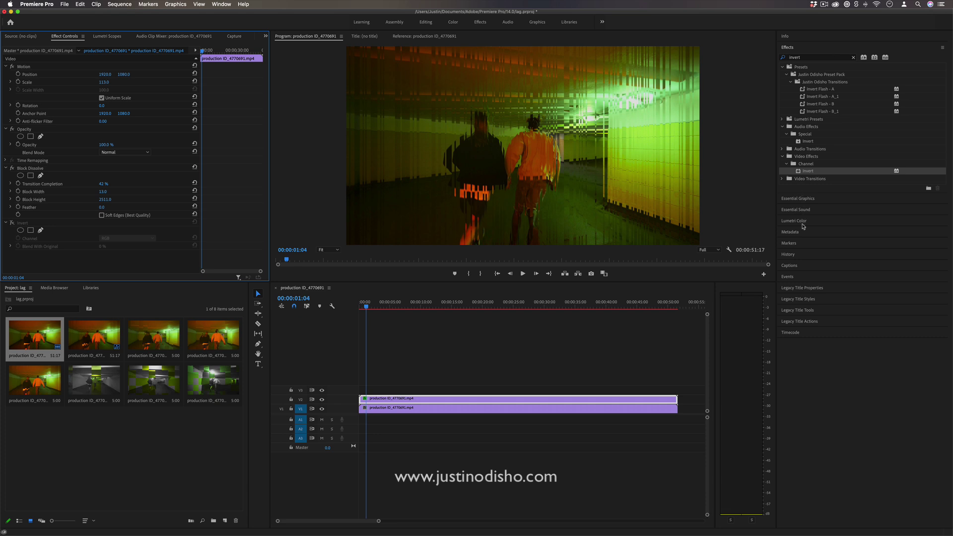
Step: Set the top clip's Lumetri Color Saturation to 0 and preview the sequence
left_click(795, 221)
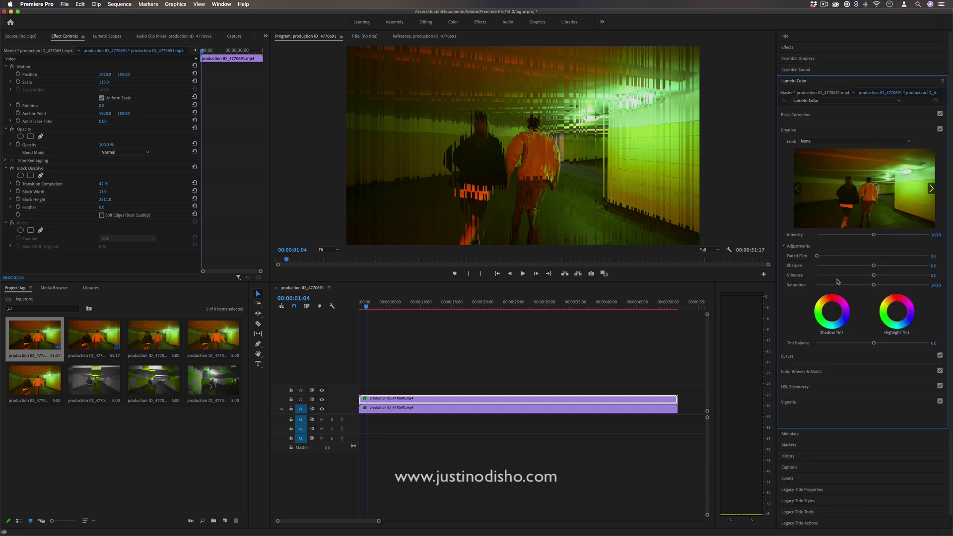
left_click_drag(874, 285, 789, 286)
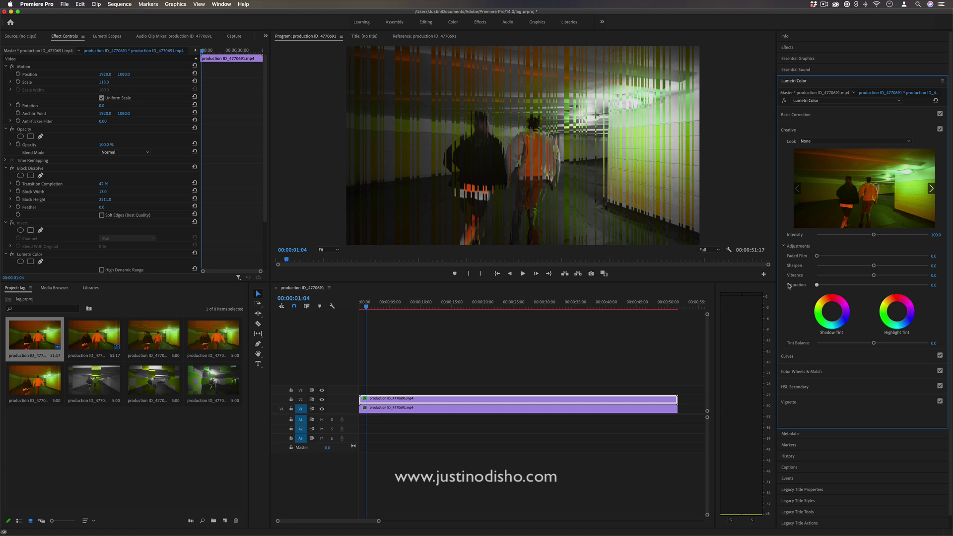
left_click(422, 312)
key("space")
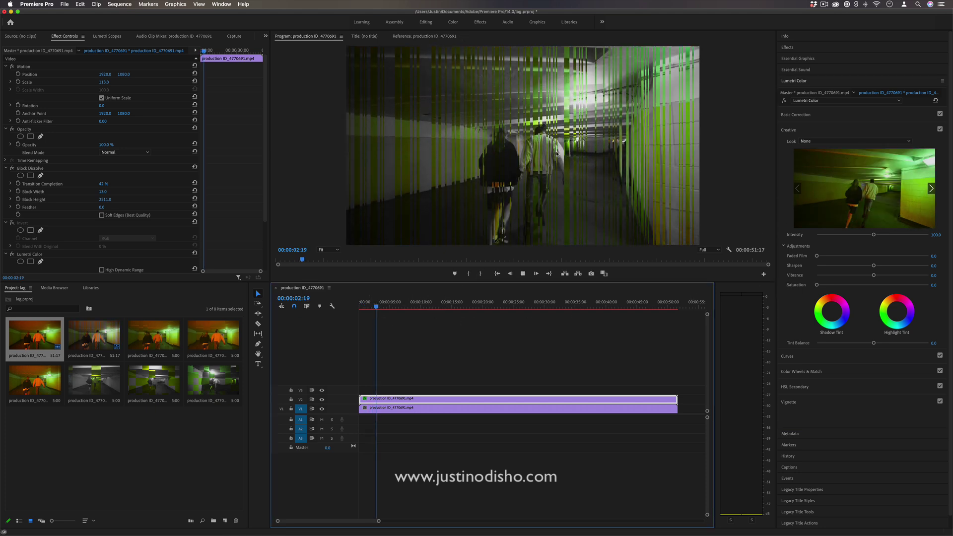
key("space")
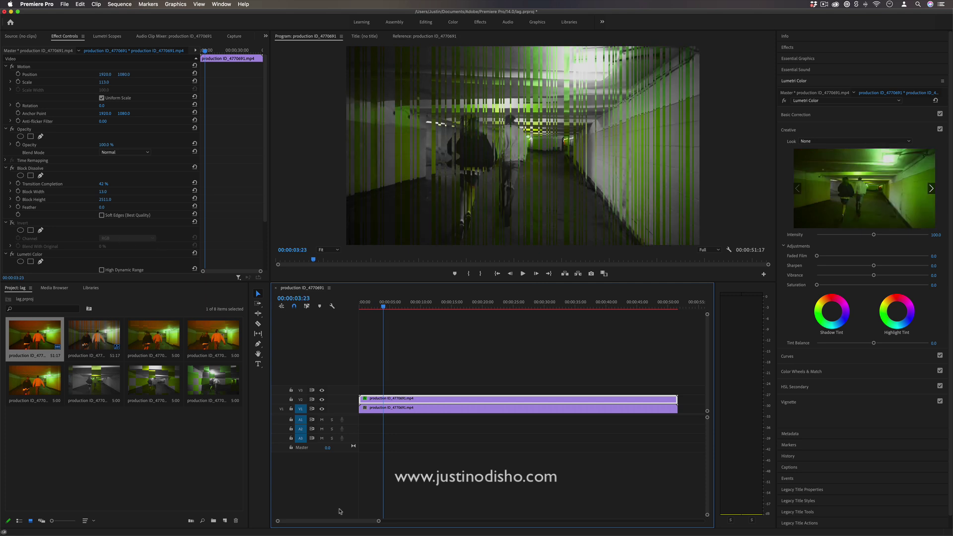
Step: Set Block Dissolve to Block Width 172, Transition Completion 60% and Block Height 976
left_click_drag(104, 192, 186, 192)
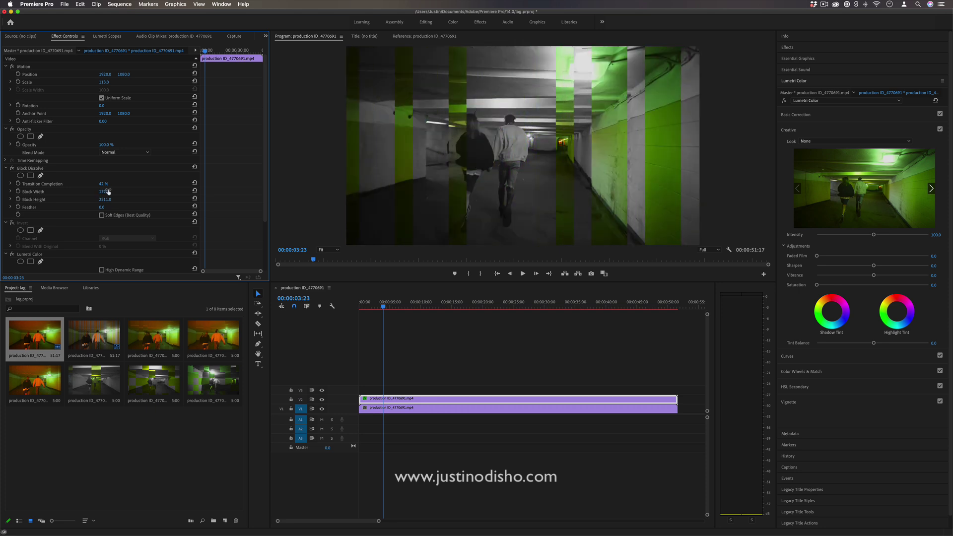
mouse_move(103, 184)
left_mouse_down()
mouse_move(82, 183)
mouse_move(132, 184)
mouse_move(110, 183)
left_mouse_up()
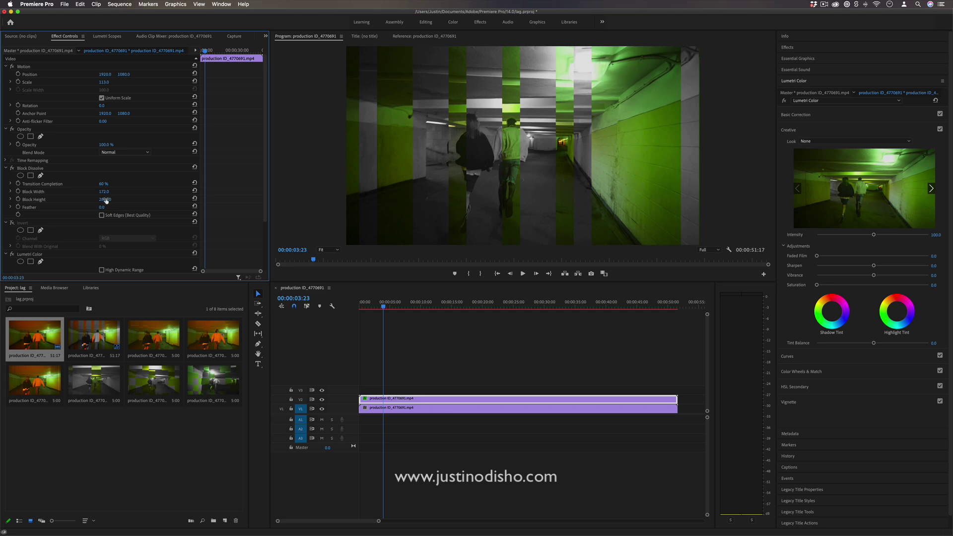
left_click_drag(104, 199, 77, 199)
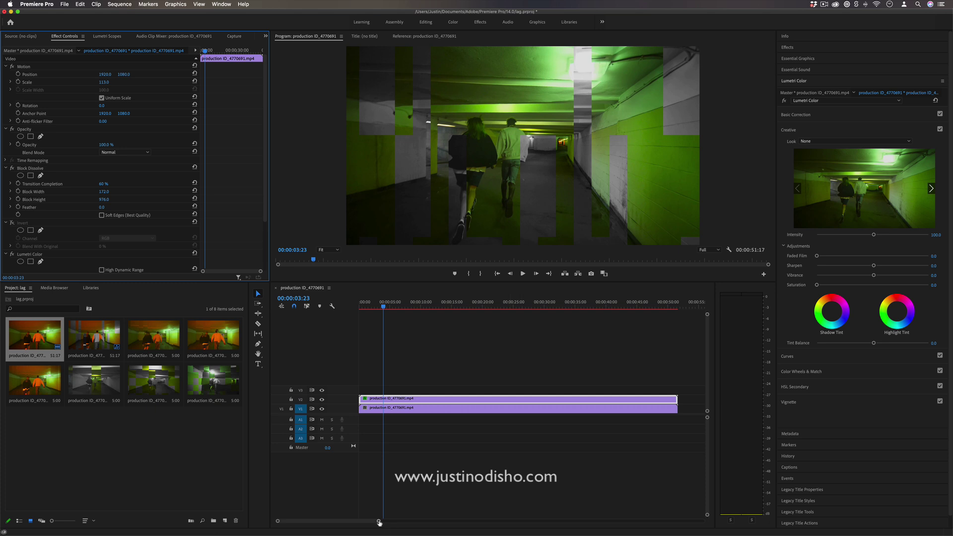
Step: Zoom the timeline in and shift the V2 clip a few frames later
left_click_drag(378, 521, 350, 523)
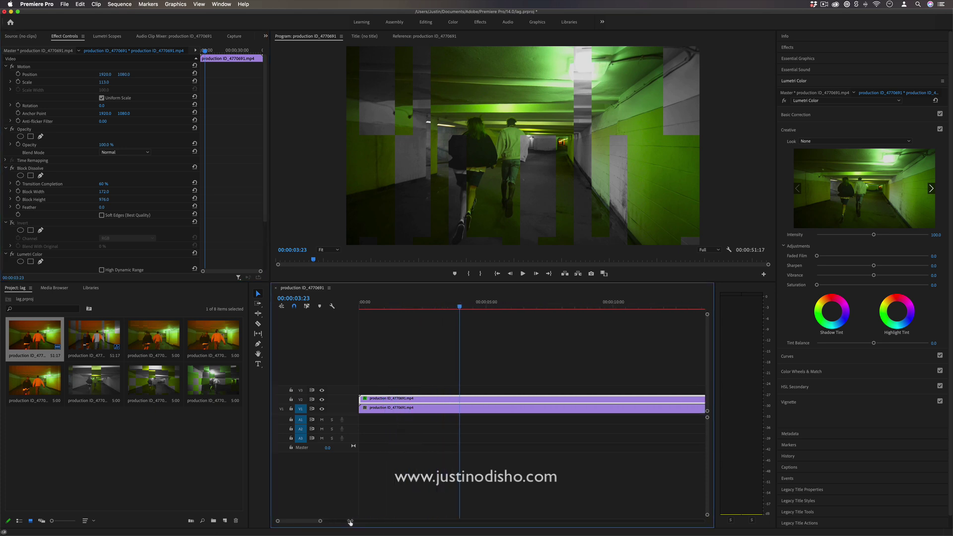
left_click(359, 306)
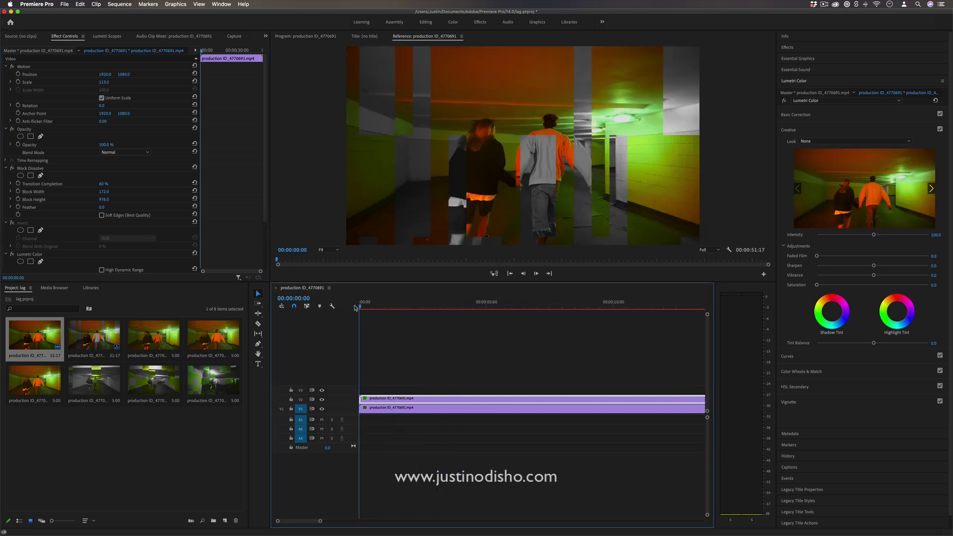
key("space")
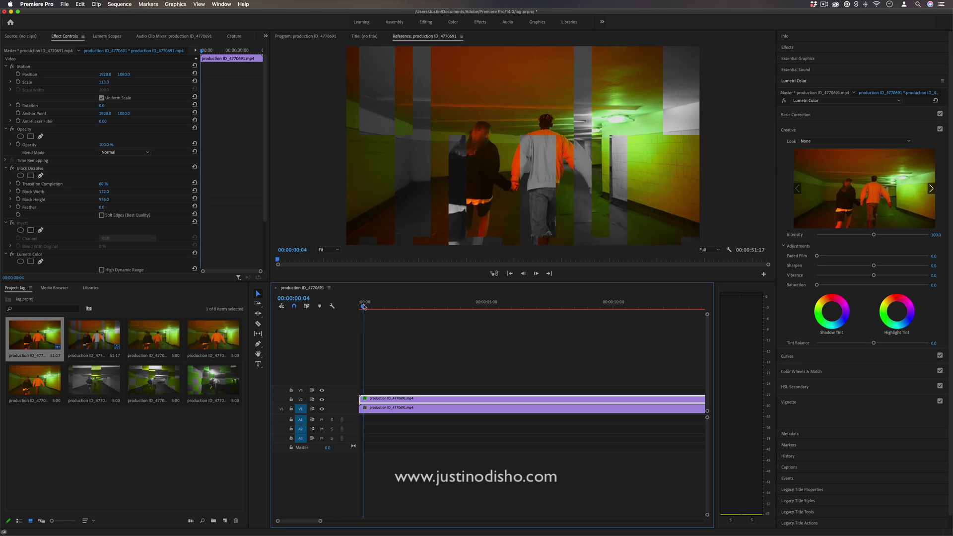
key("space")
left_click_drag(372, 402, 378, 402)
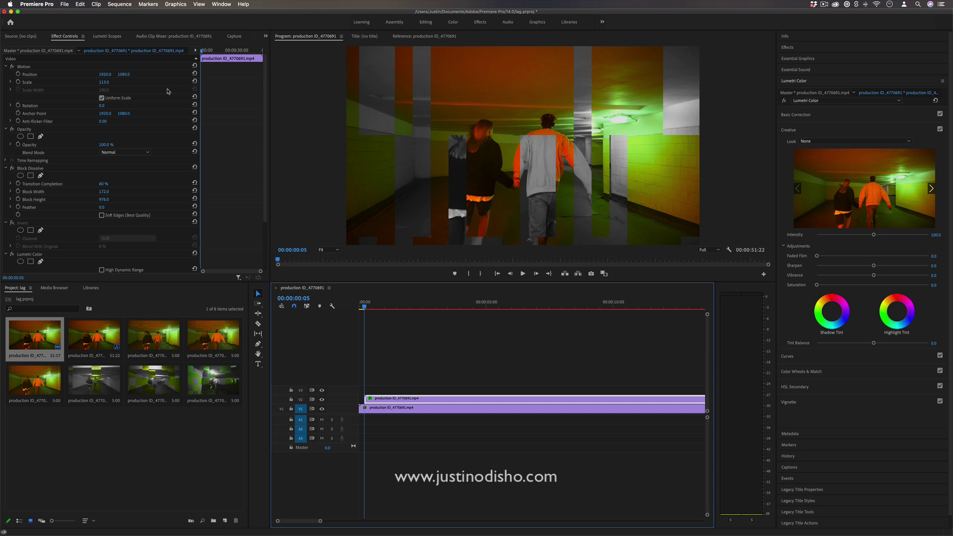
Step: Reset the top clip's Scale to 100 and Lumetri Saturation to 100
left_click(195, 82)
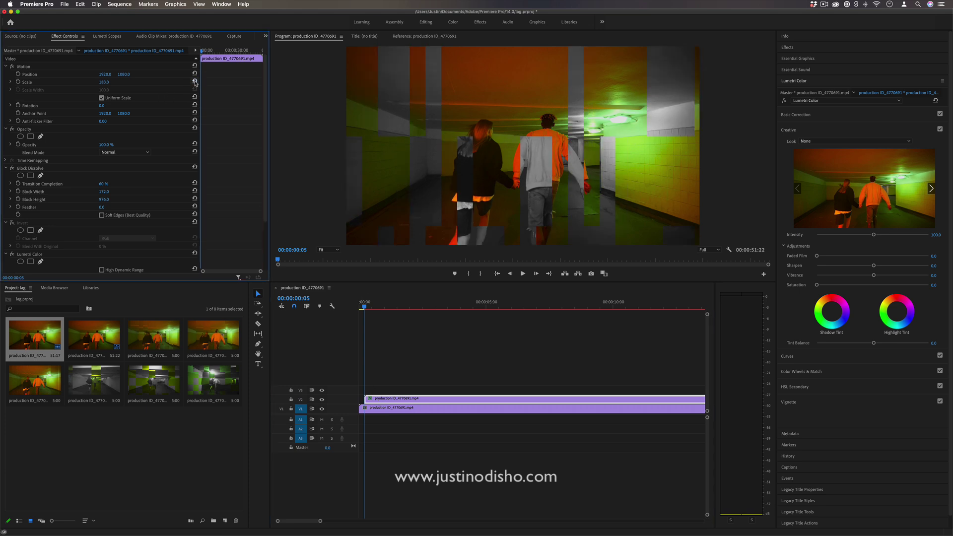
double_click(838, 288)
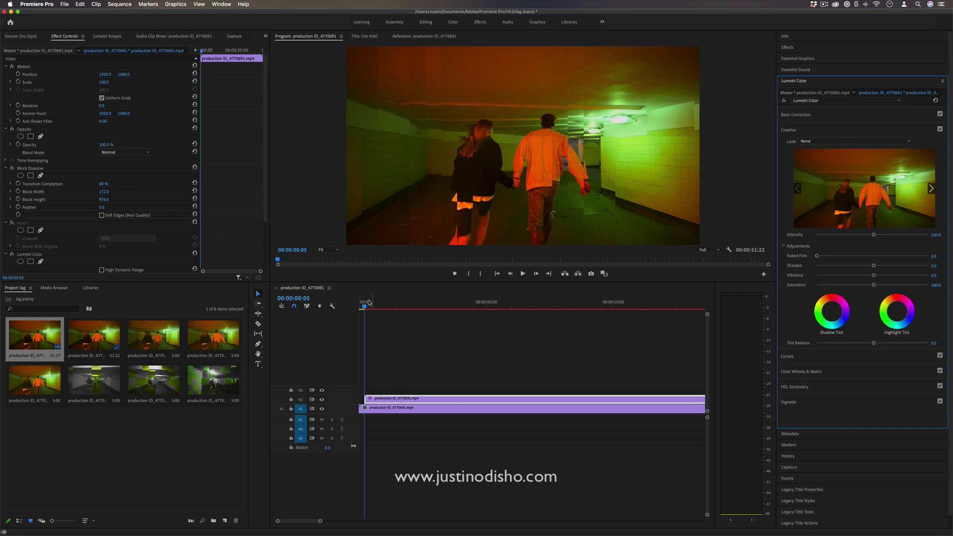
left_click_drag(363, 300, 342, 305)
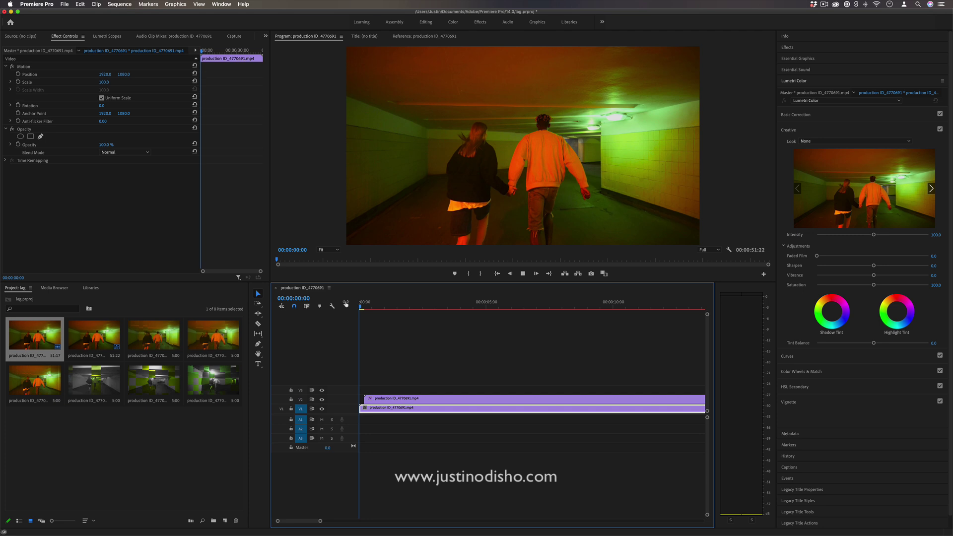
key("space")
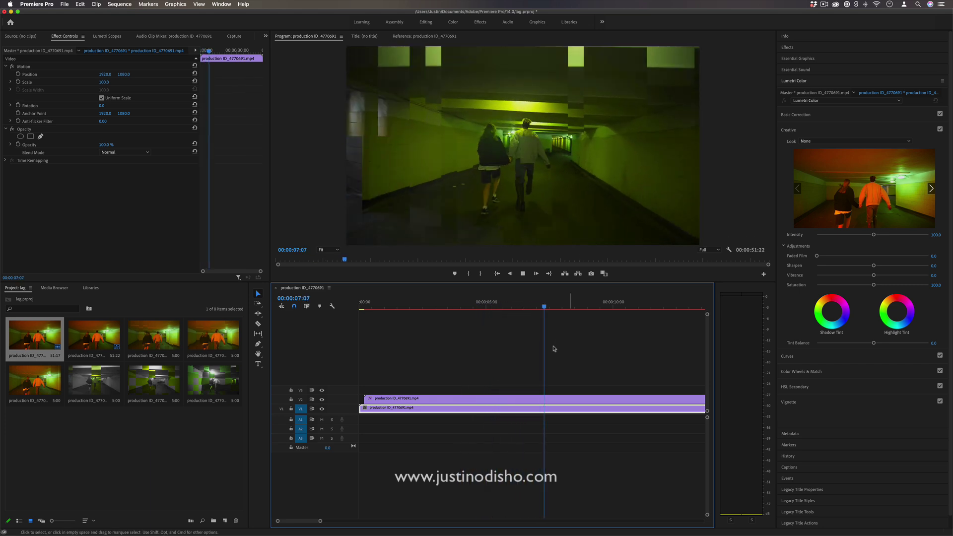
key("space")
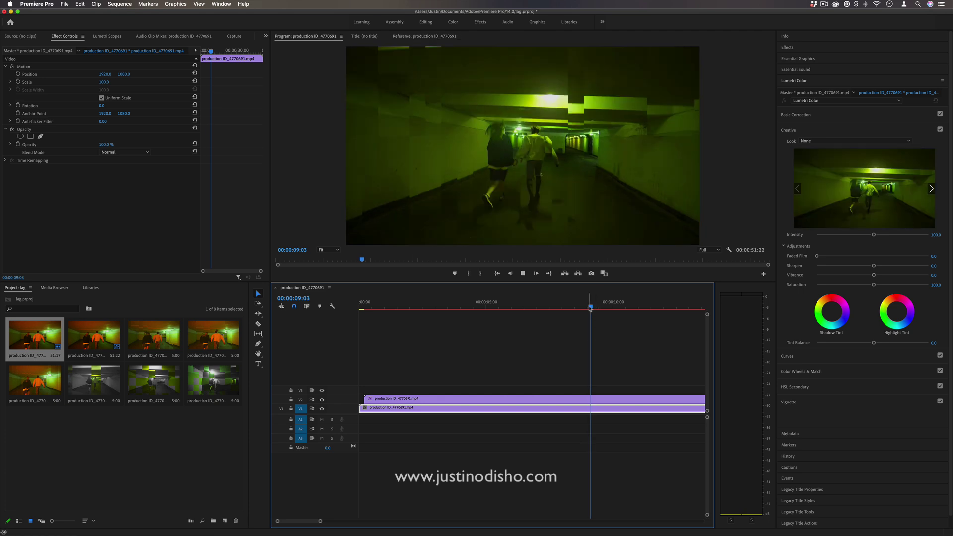
left_click_drag(592, 307, 418, 323)
left_click(432, 398)
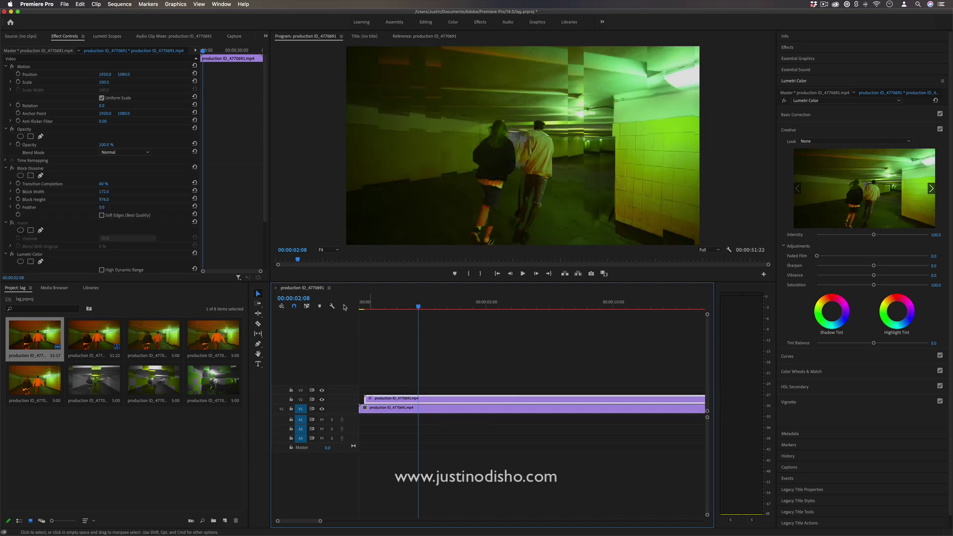
left_click_drag(398, 308, 385, 307)
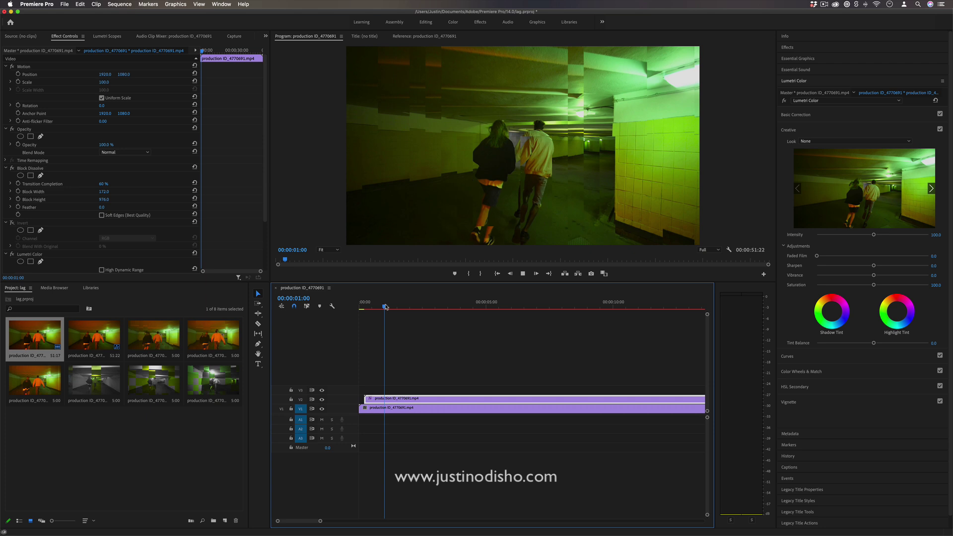
key("space")
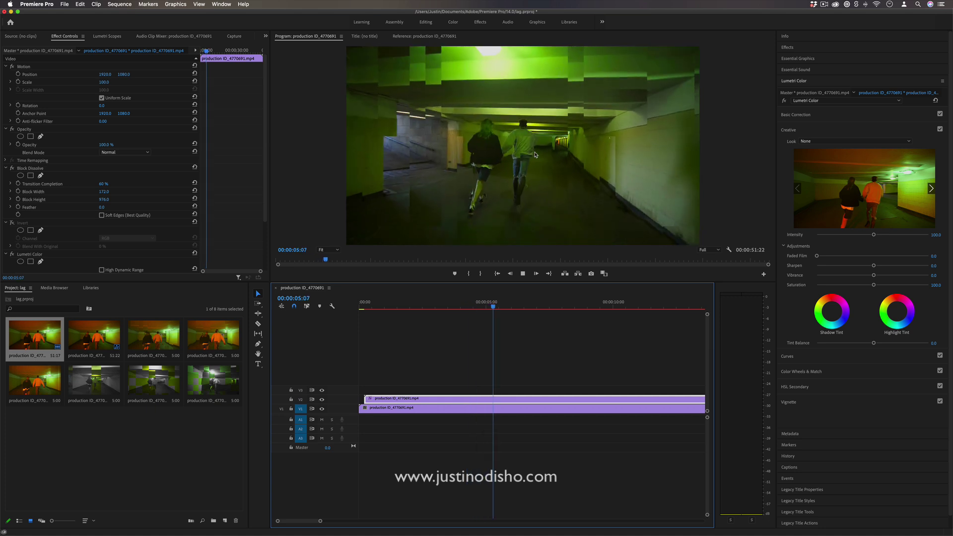
Step: Expand Video Effects > Transition and delete Block Dissolve from the top clip
left_click(787, 48)
left_click(782, 98)
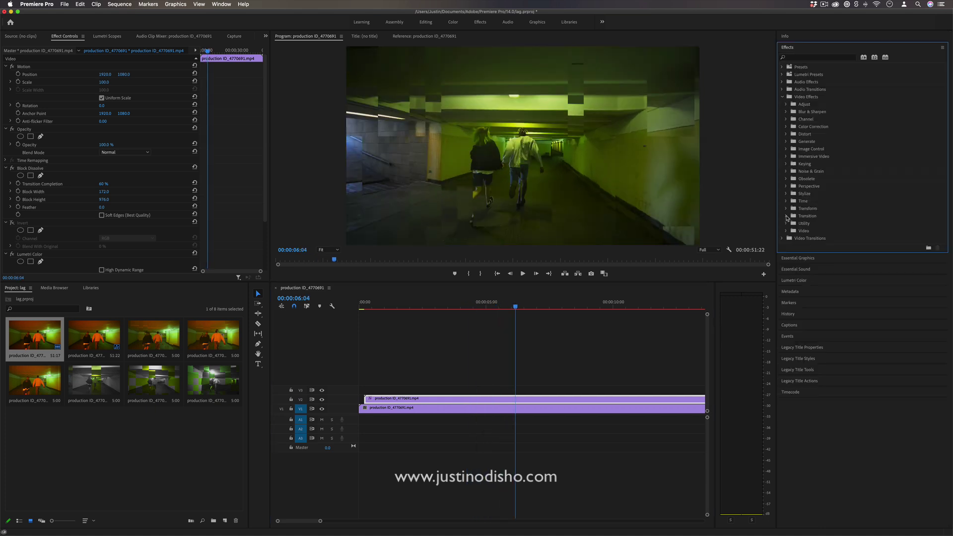
left_click(786, 217)
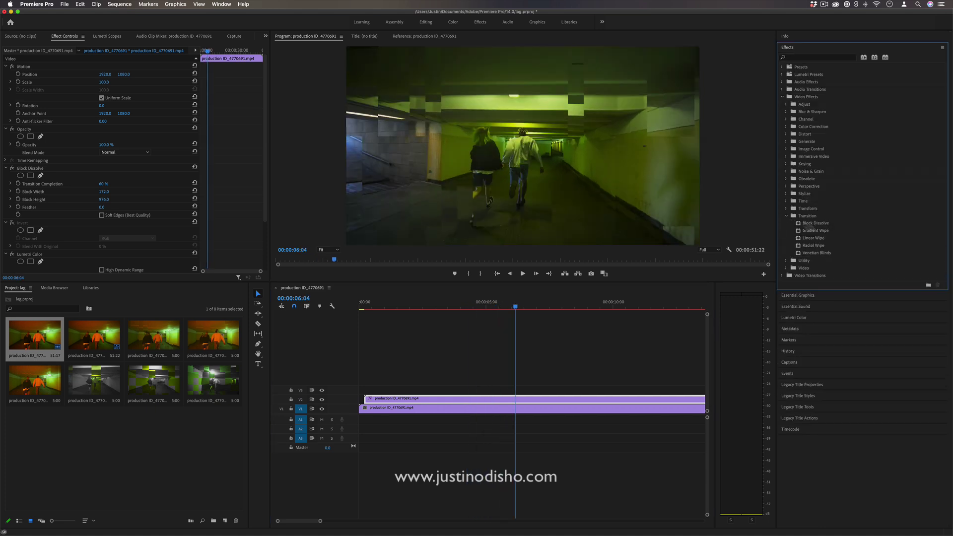
left_click(30, 169)
key("BackSpace")
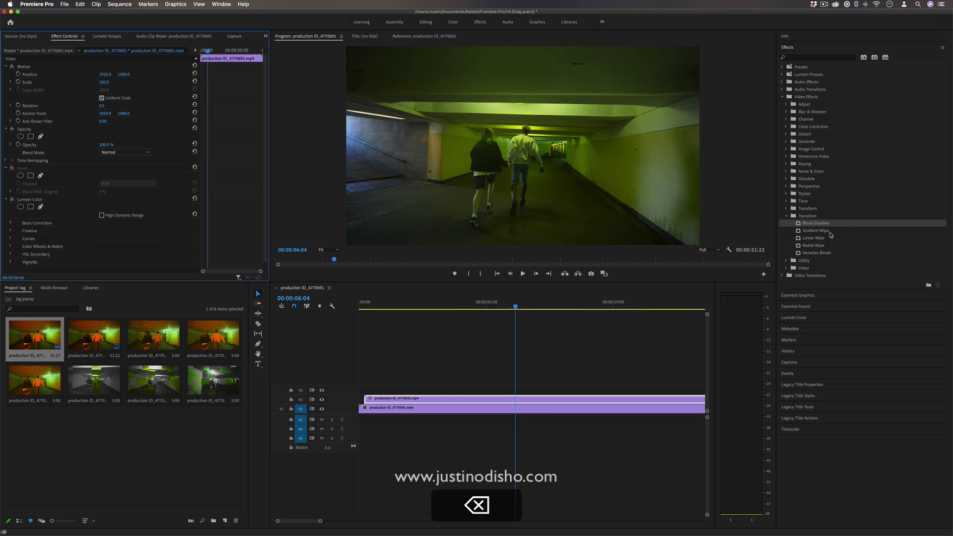
Step: Apply Venetian Blinds to the V2 clip at 59% completion with Direction reset to 0°
left_click(829, 234)
left_click_drag(825, 254, 480, 403)
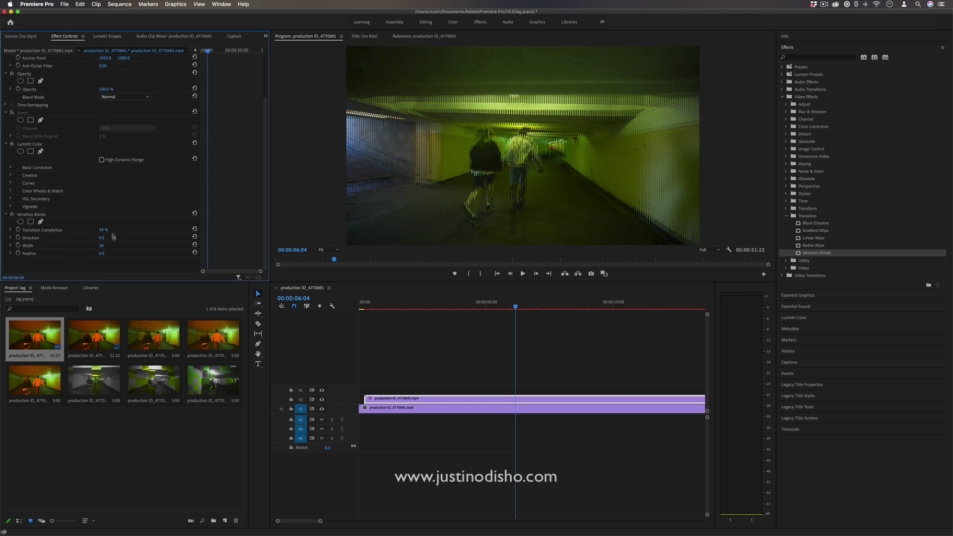
left_click_drag(103, 237, 122, 241)
left_click(193, 237)
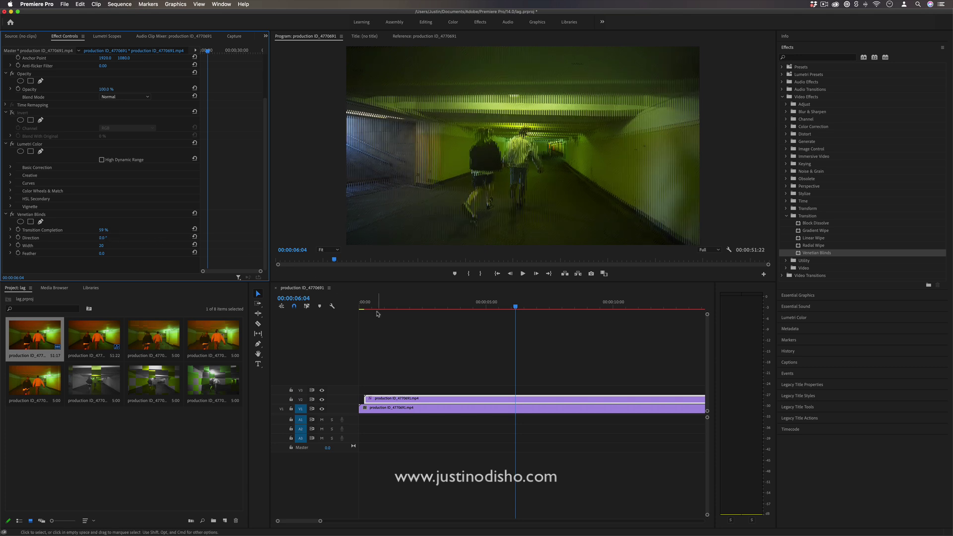
left_click(364, 308)
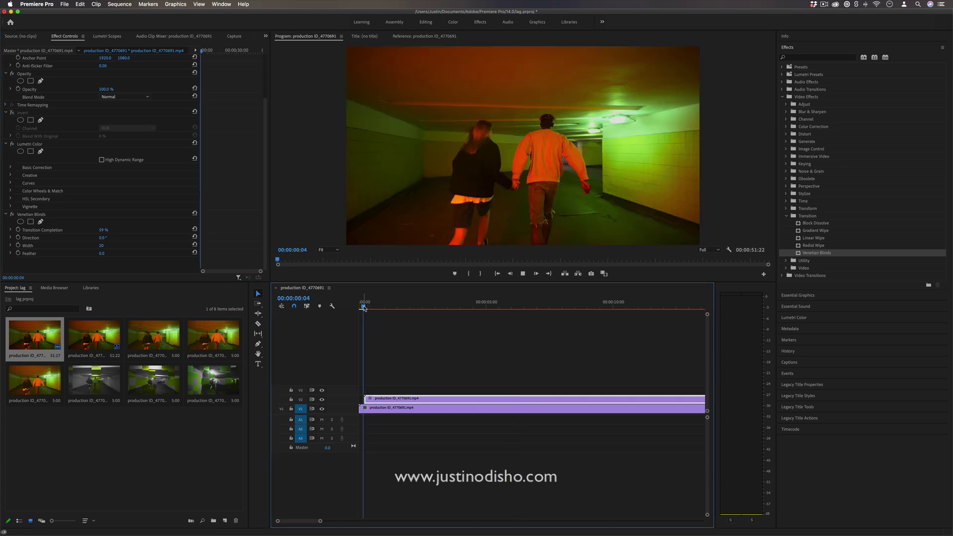
Step: Play the sequence to preview the Venetian Blinds stripes at 0° and 59% completion
key("space")
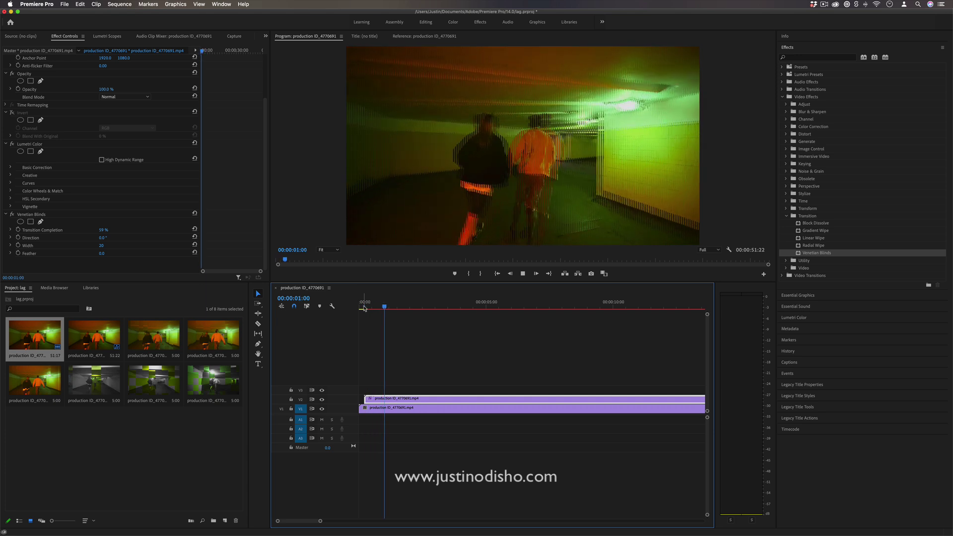